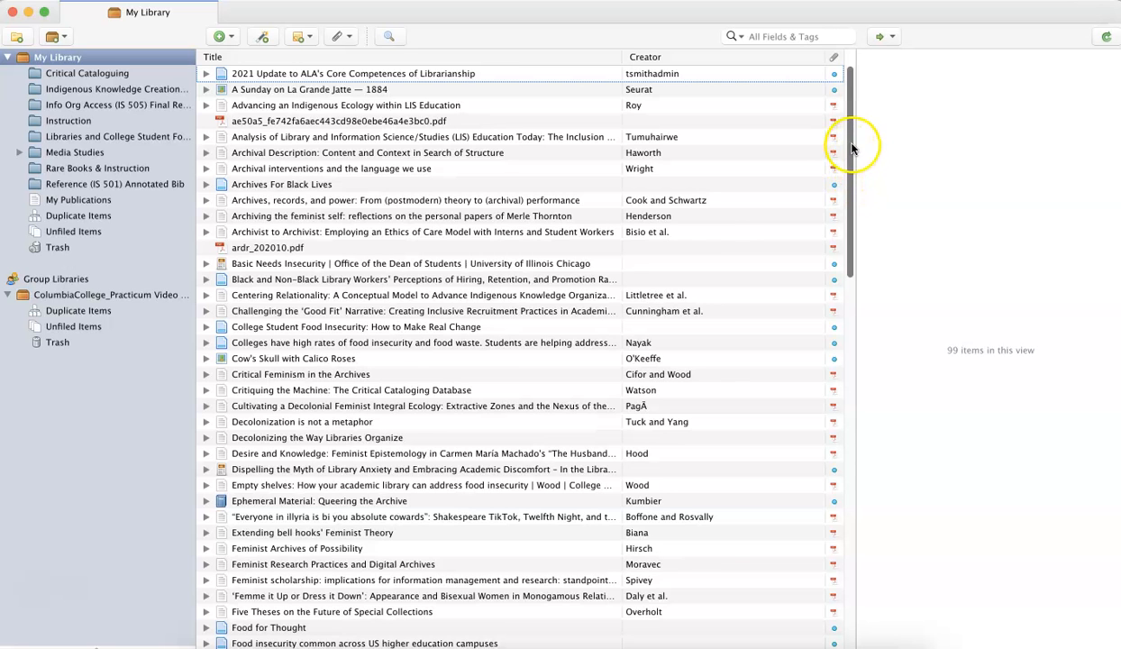
mouse_move(851, 147)
left_mouse_down()
mouse_move(860, 383)
mouse_move(828, 200)
mouse_move(830, 147)
left_mouse_up()
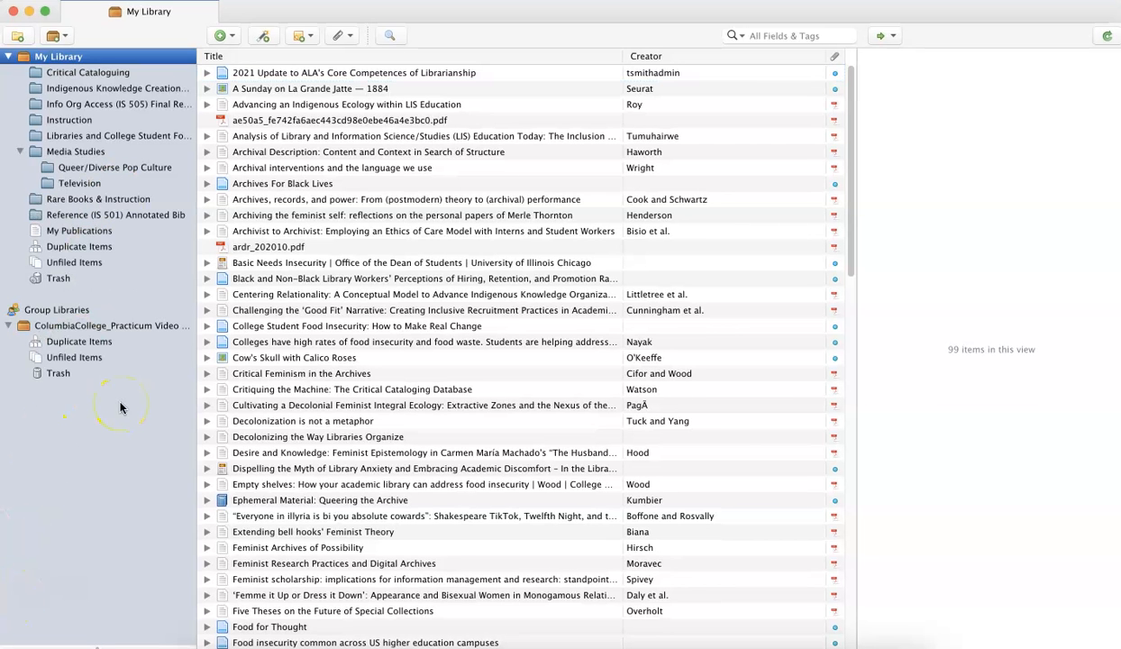
Create a collection named "Books and Culture" and make it a subcollection of Media Studies.
left_click(19, 39)
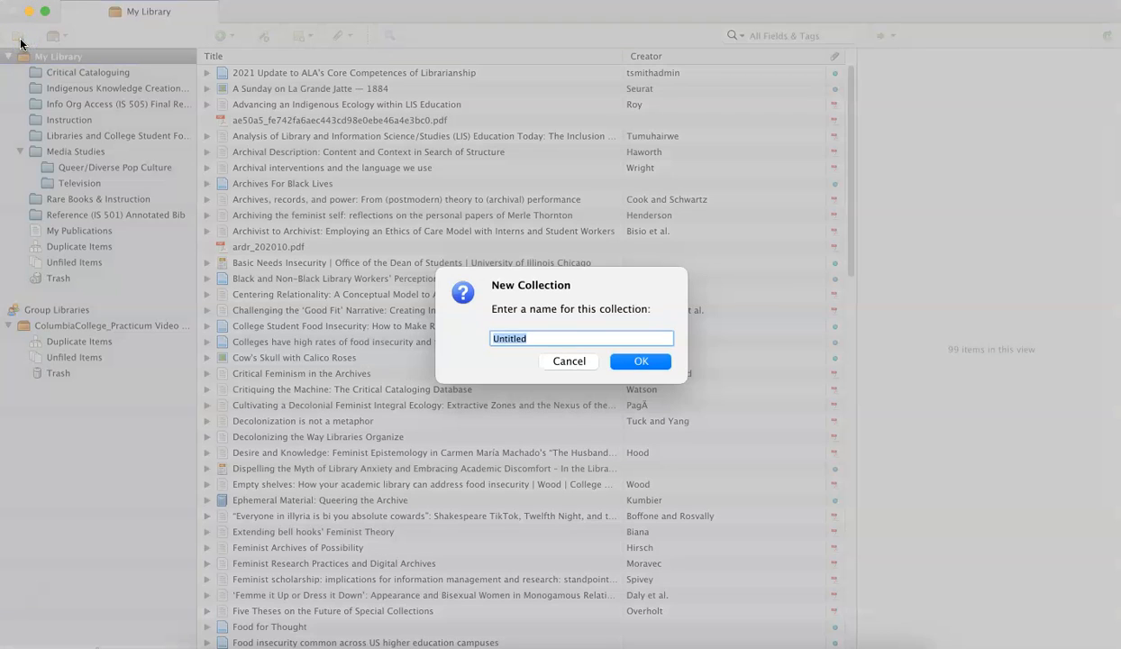
type("Booka")
key("BackSpace")
key("BackSpace")
type("s and Culture")
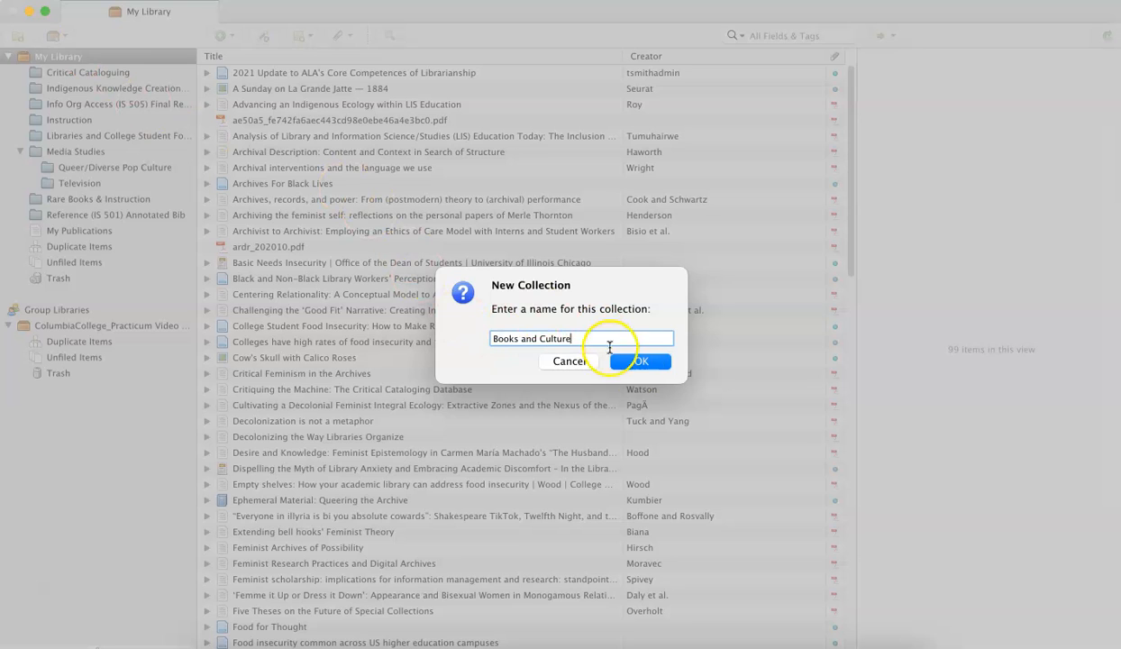
left_click(642, 362)
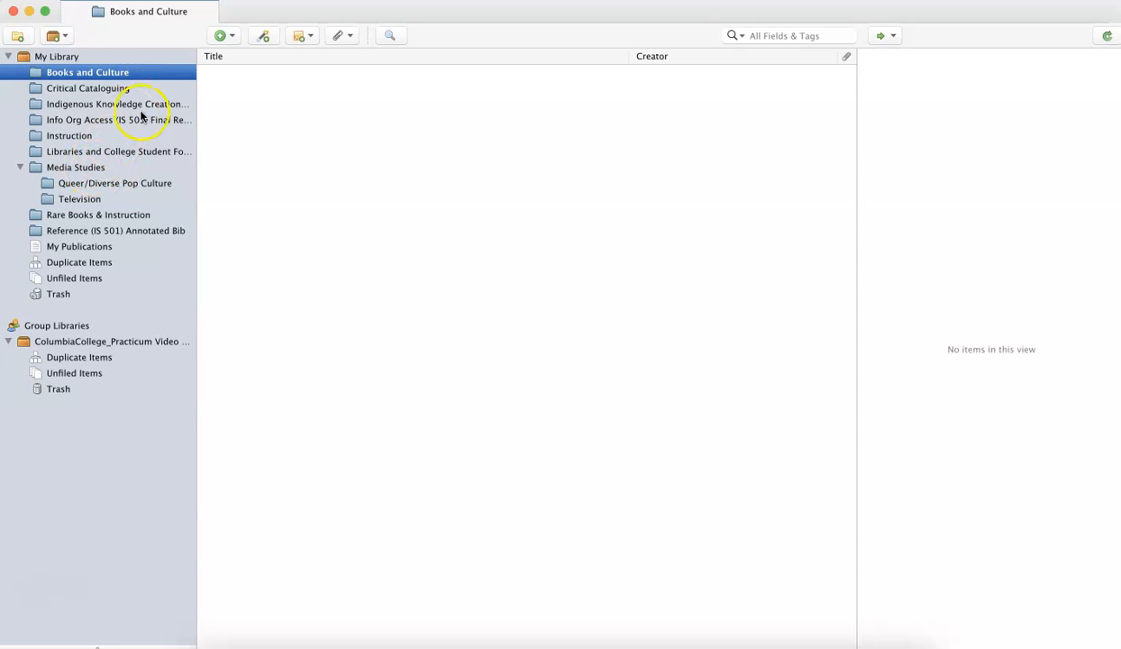
left_click_drag(142, 78, 107, 168)
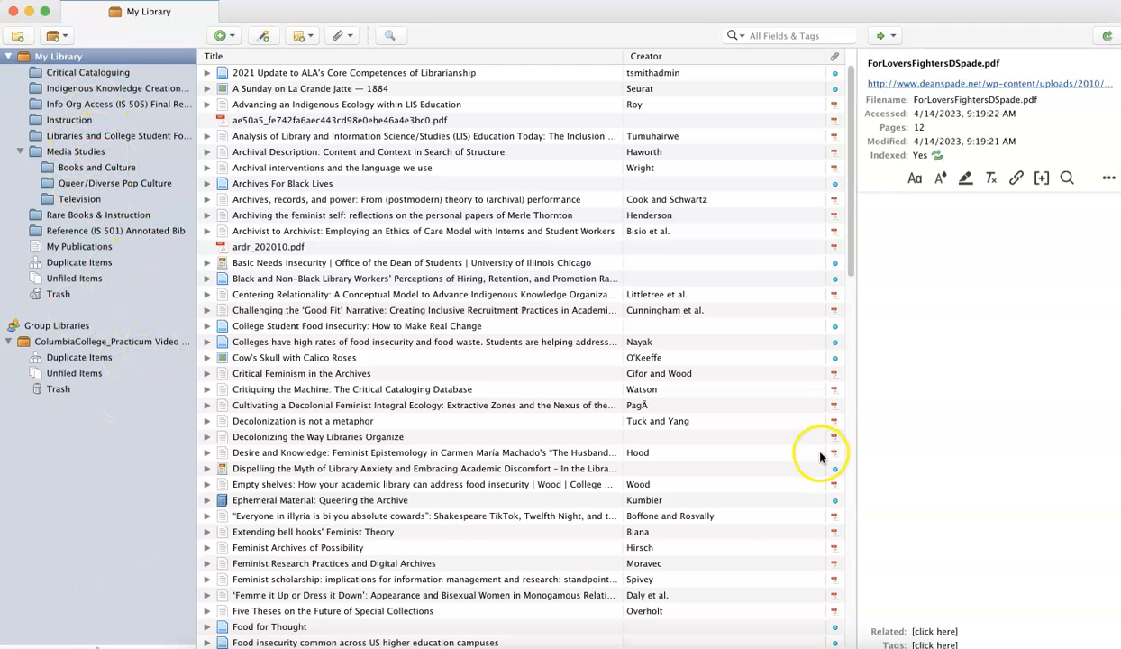
Add the book "Her body and other parties: stories" from the full library to the Books and Culture subcollection of Media Studies.
scroll(803, 472, "down", 5)
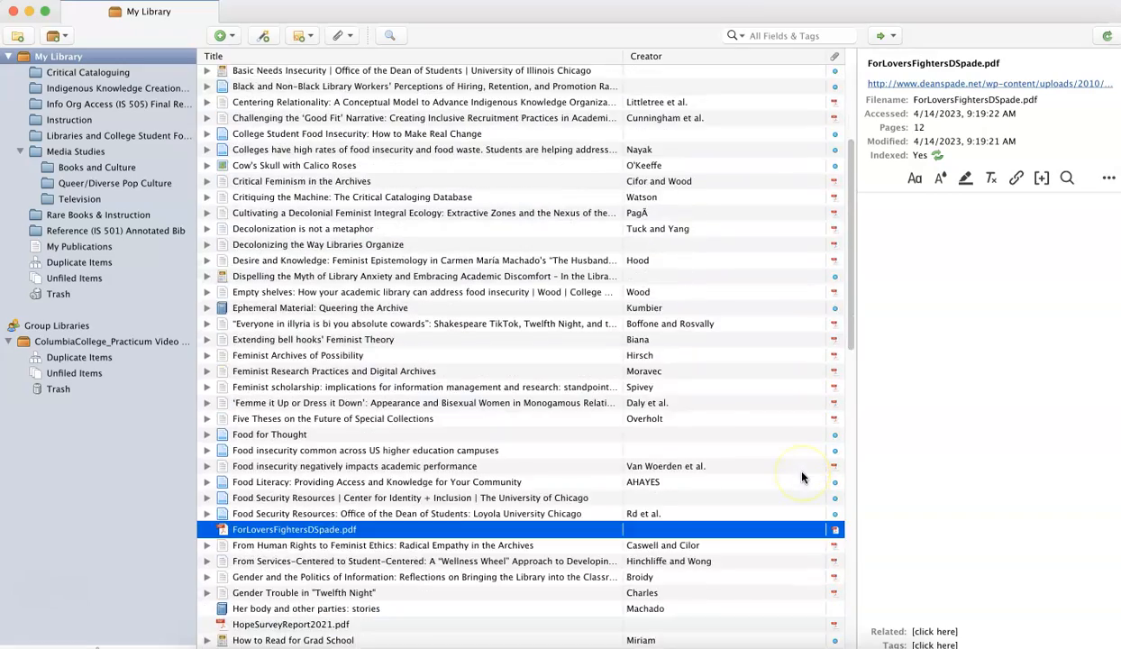
scroll(803, 474, "down", 6)
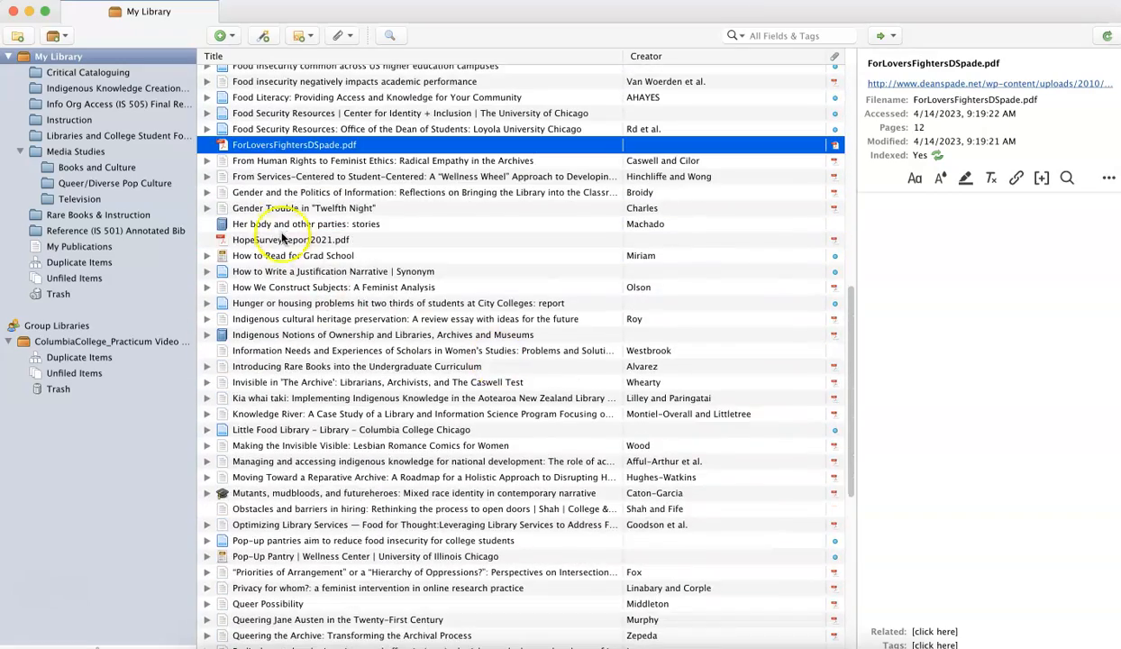
left_click(286, 225)
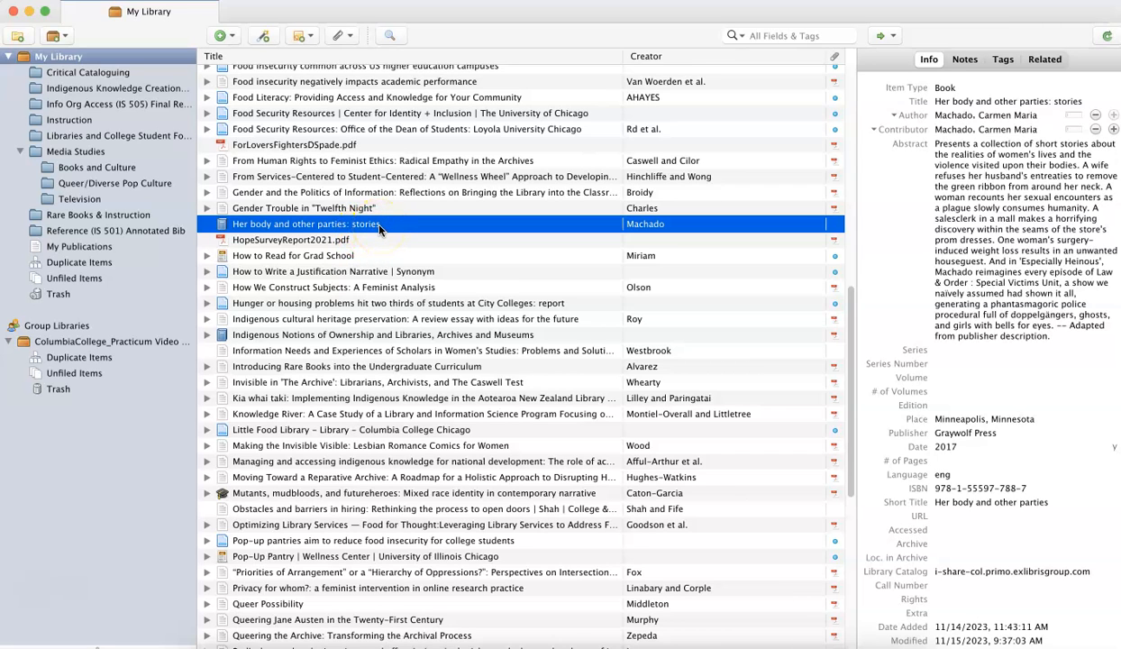
left_click(966, 149)
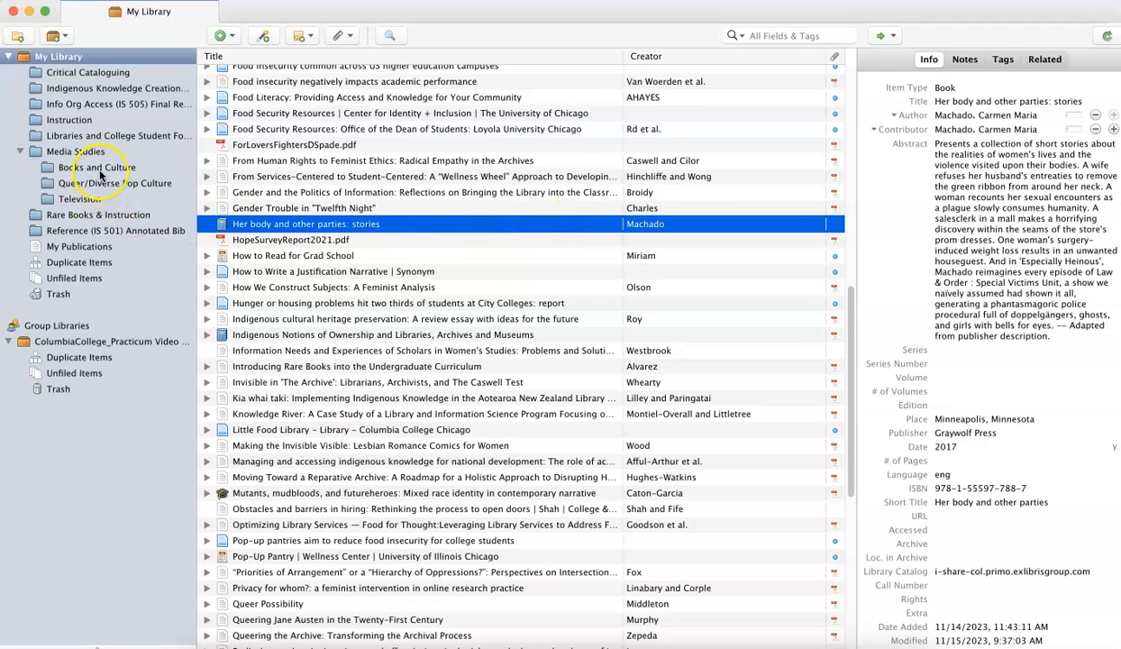
right_click(297, 225)
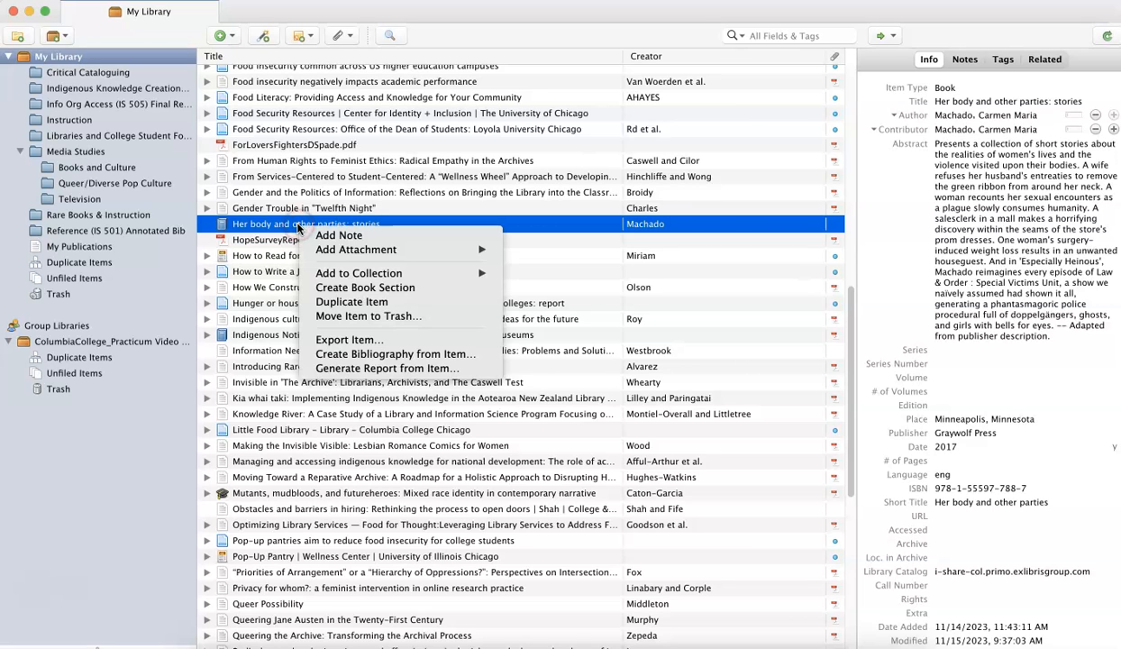
mouse_move(352, 272)
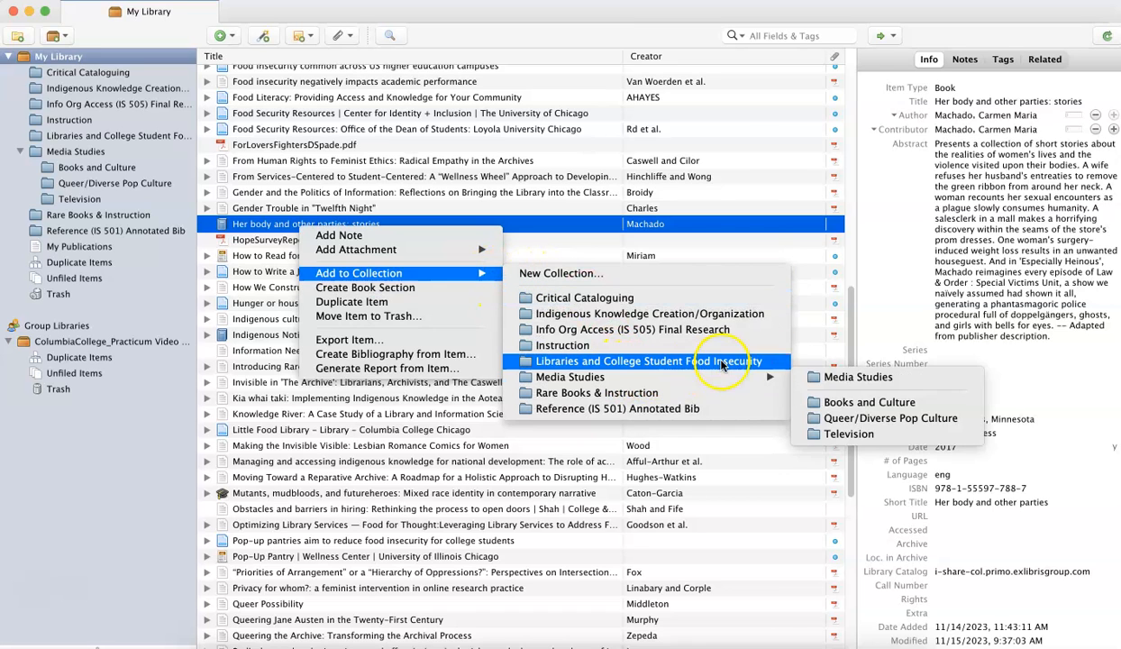
mouse_move(761, 378)
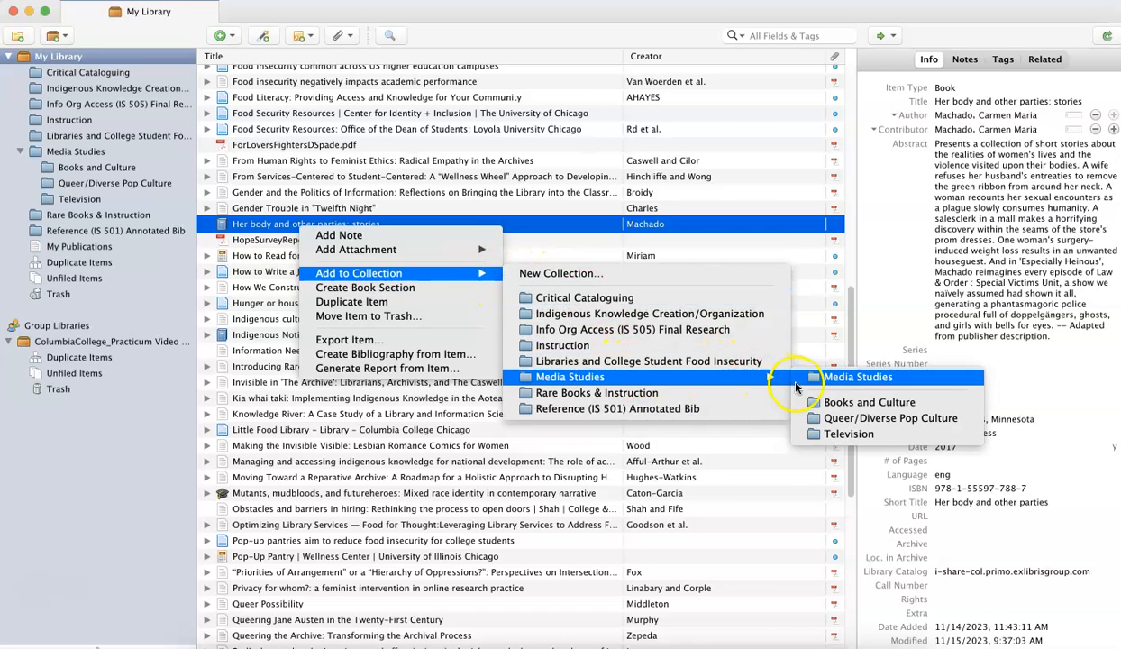
left_click(847, 408)
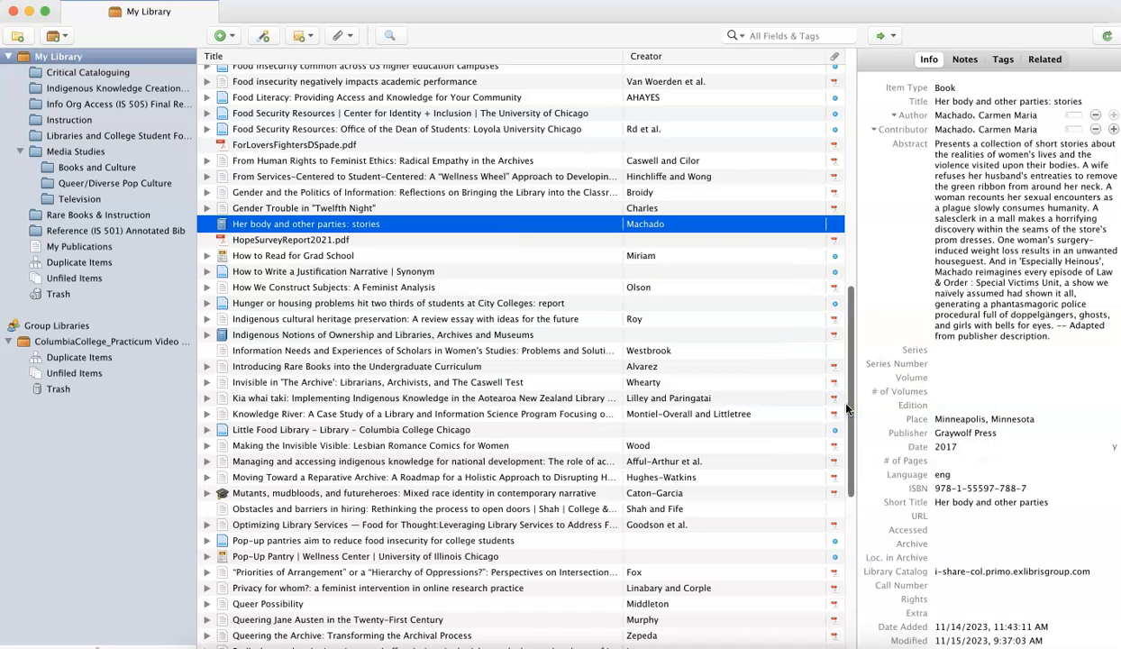
Open the Books and Culture subcollection and examine the details of the book "Her body and other parties: stories".
left_click(78, 171)
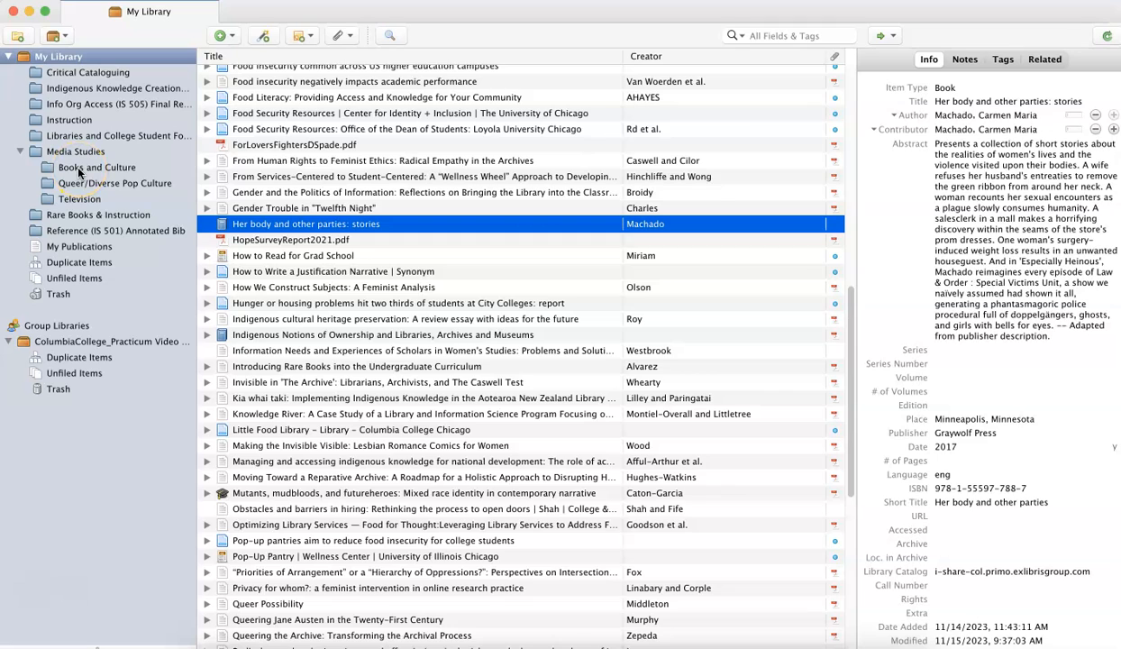
left_click(79, 171)
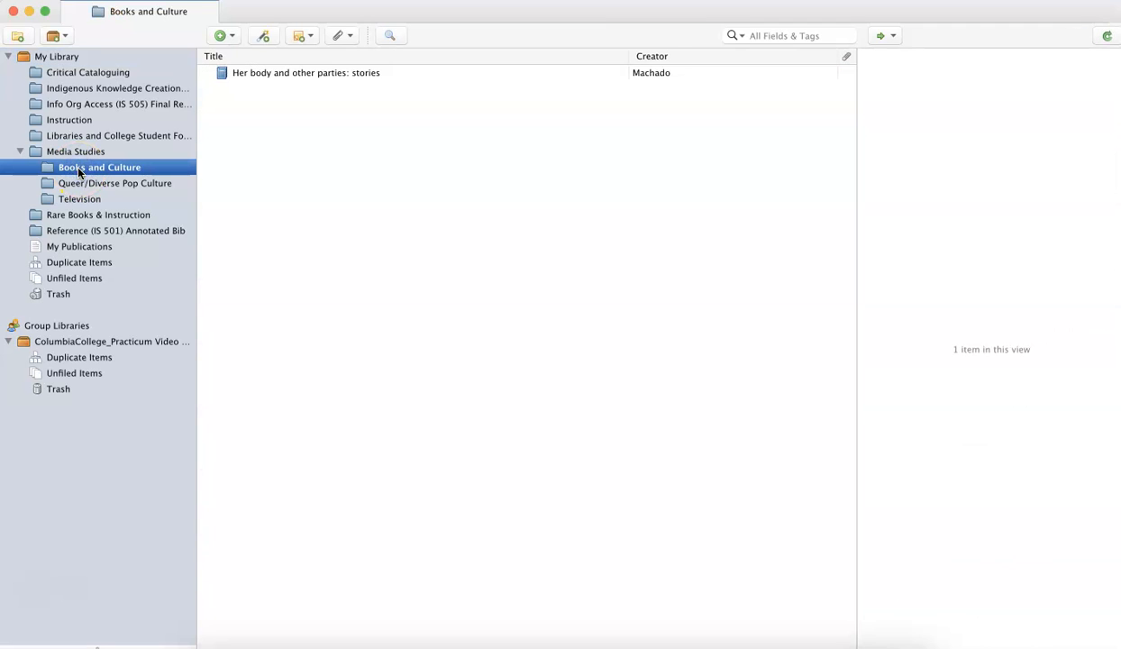
left_click(314, 77)
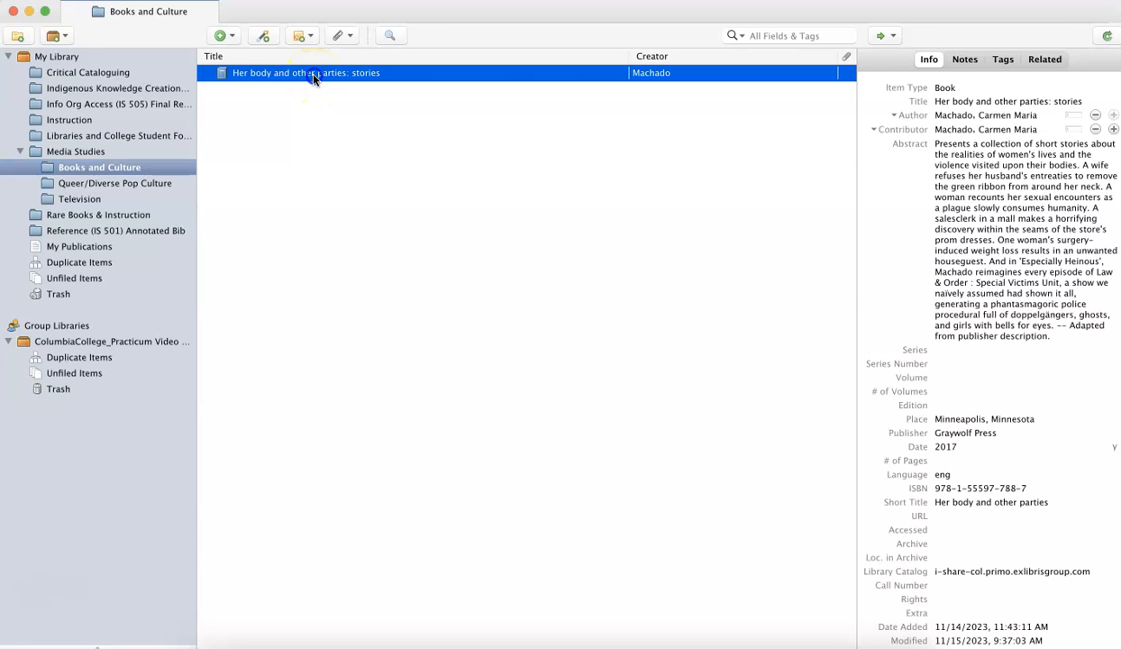
left_click(953, 129)
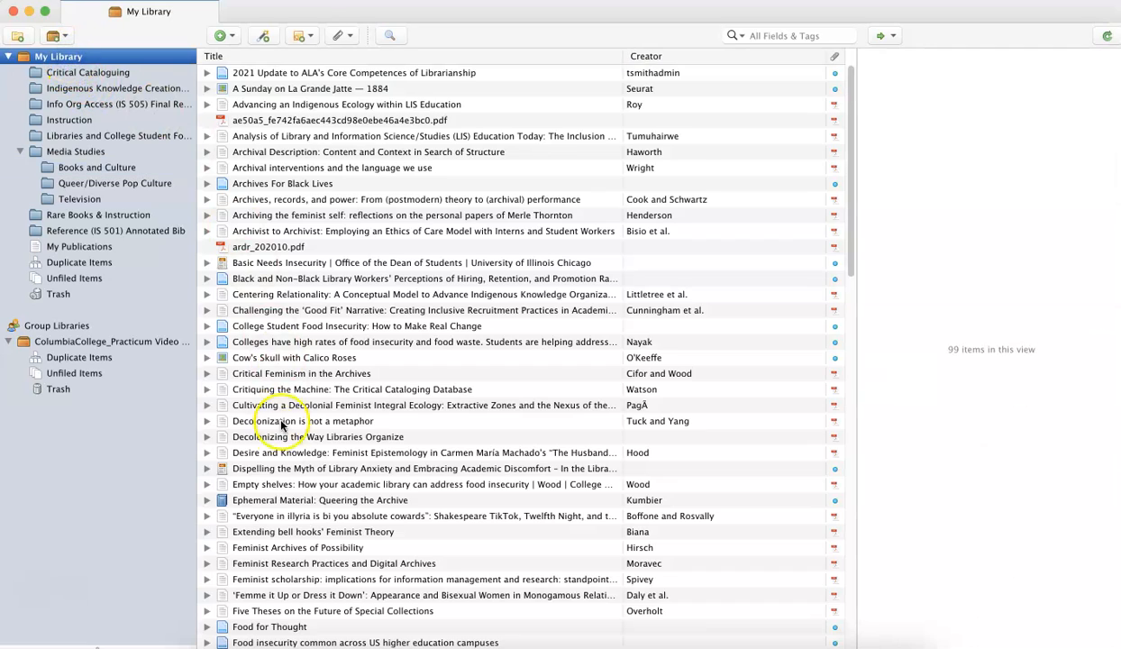
Find "Her body and other parties: stories" in the full library and add it to the Queer/Diverse Pop Culture subcollection as well.
scroll(296, 470, "down", 5)
scroll(299, 487, "down", 10)
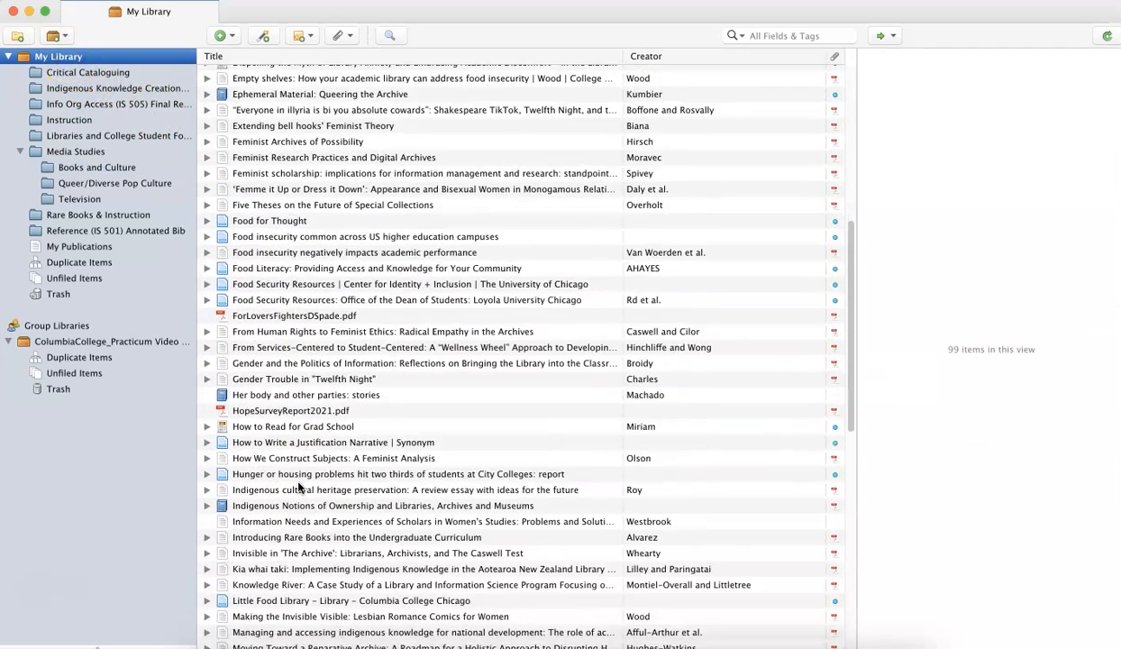
left_click(268, 279)
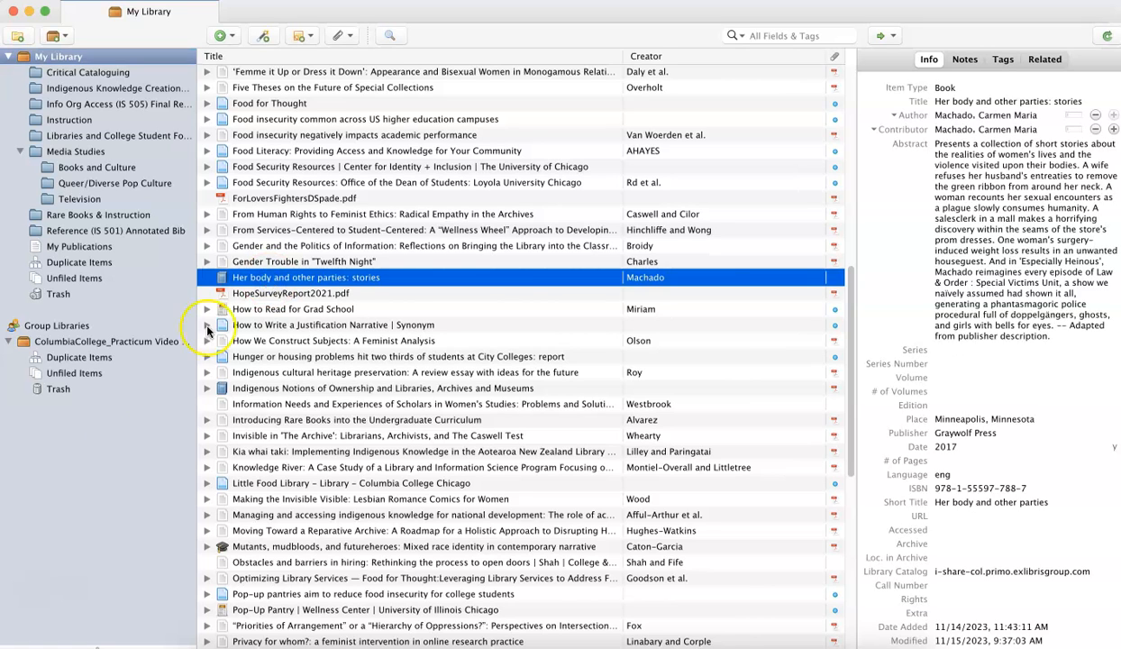
scroll(574, 485, "down", 1)
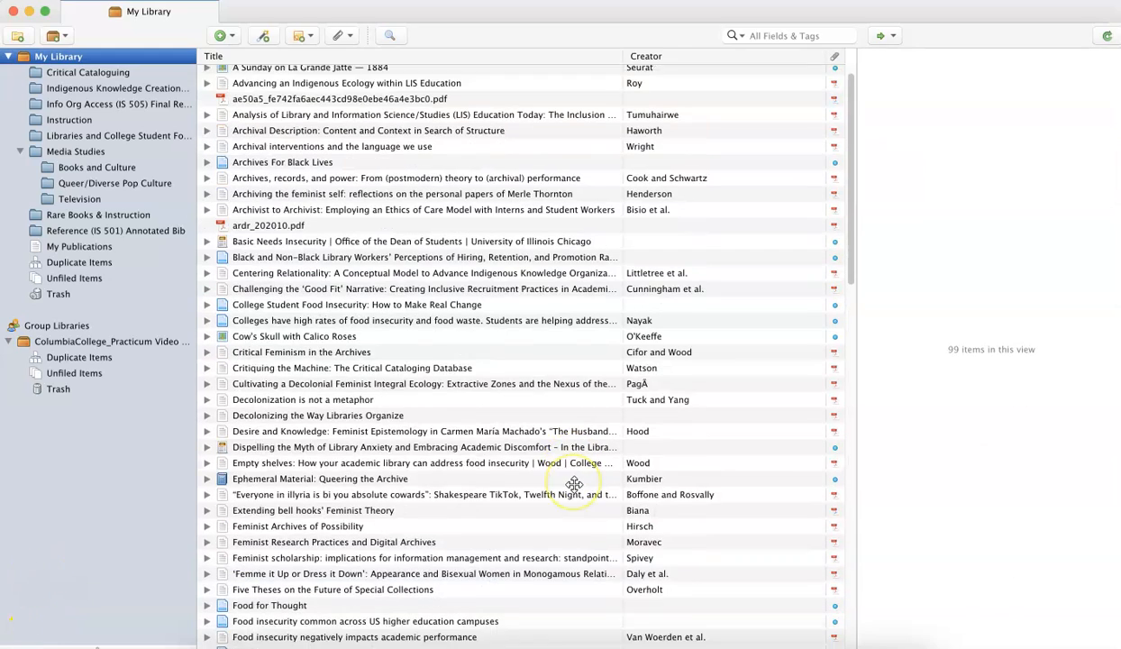
scroll(574, 485, "down", 1)
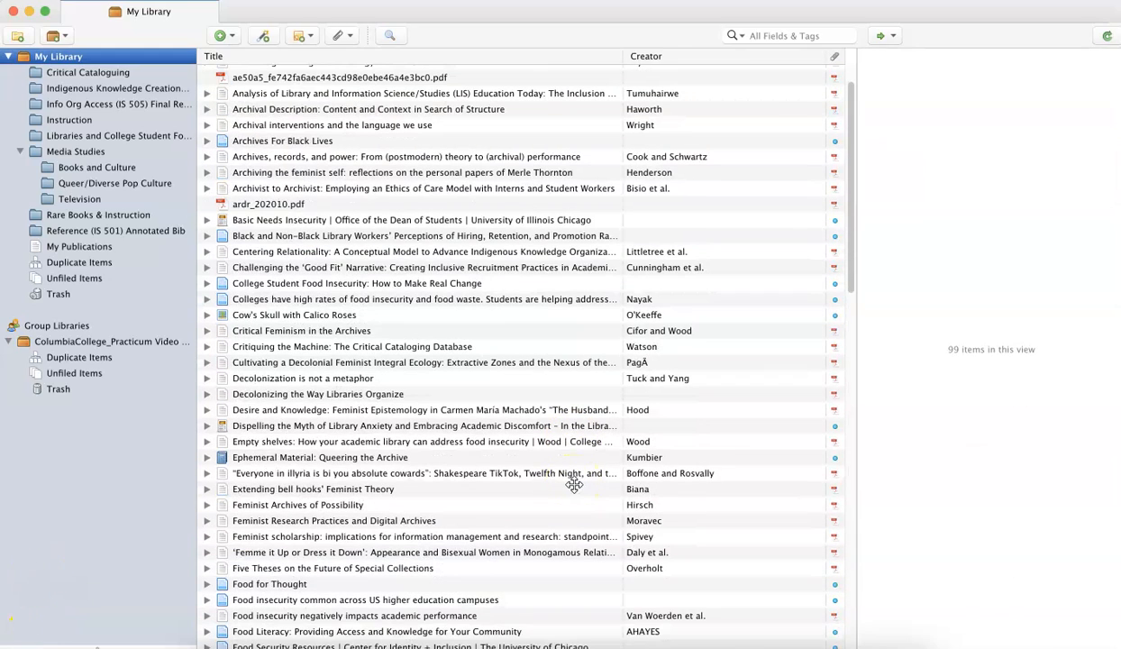
scroll(574, 485, "down", 6)
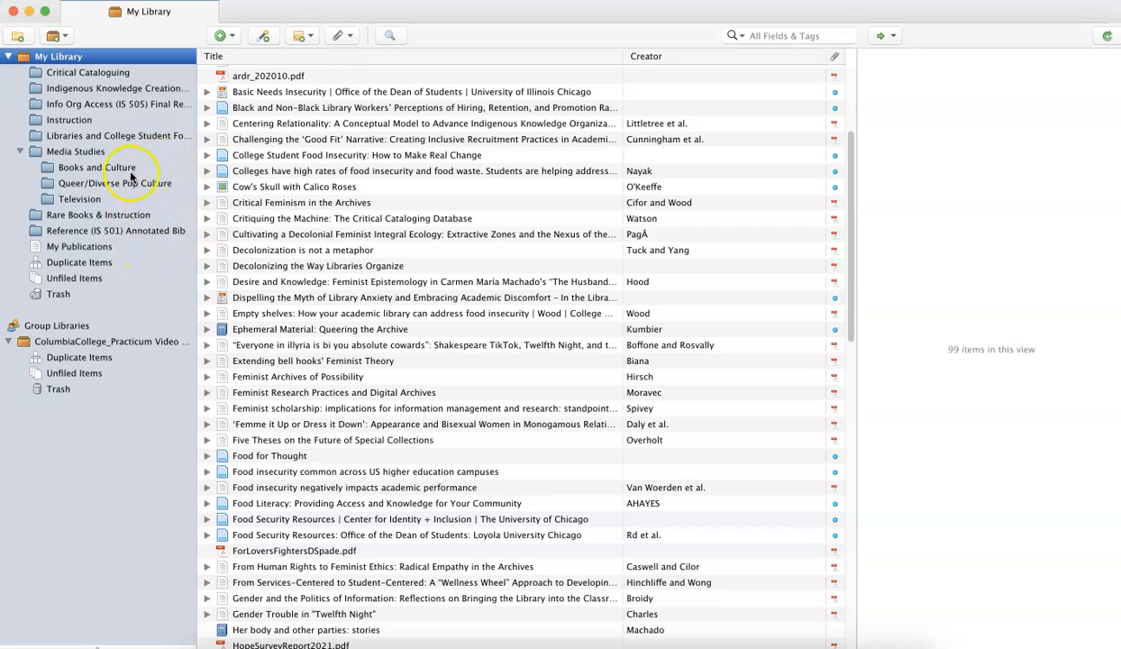
scroll(477, 537, "down", 15)
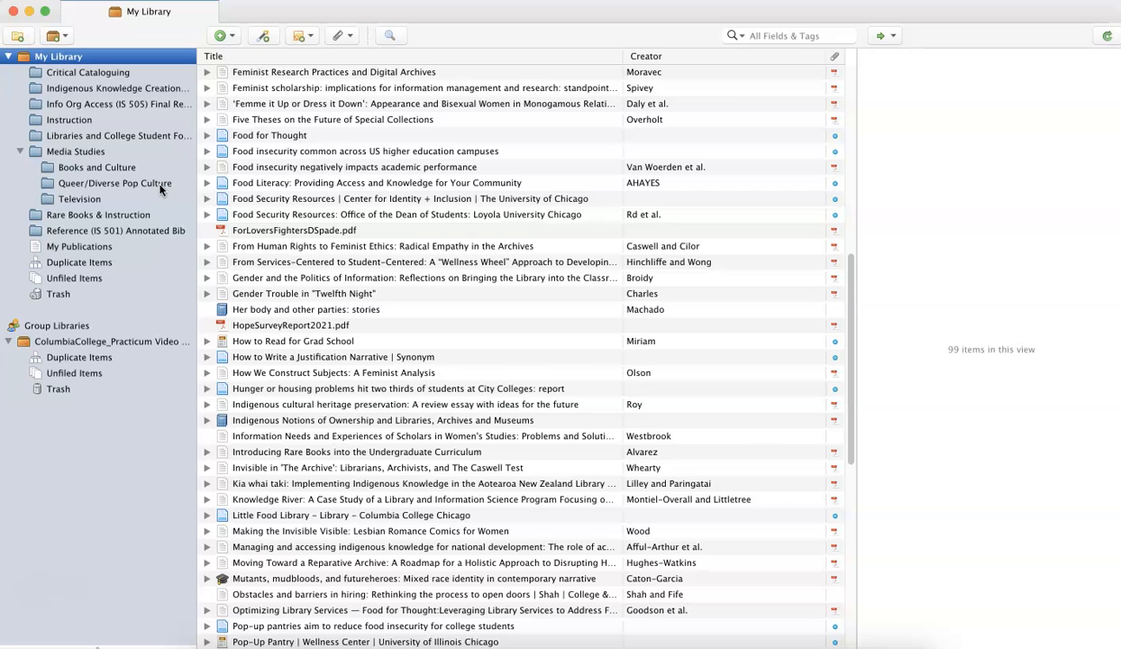
left_click(319, 311)
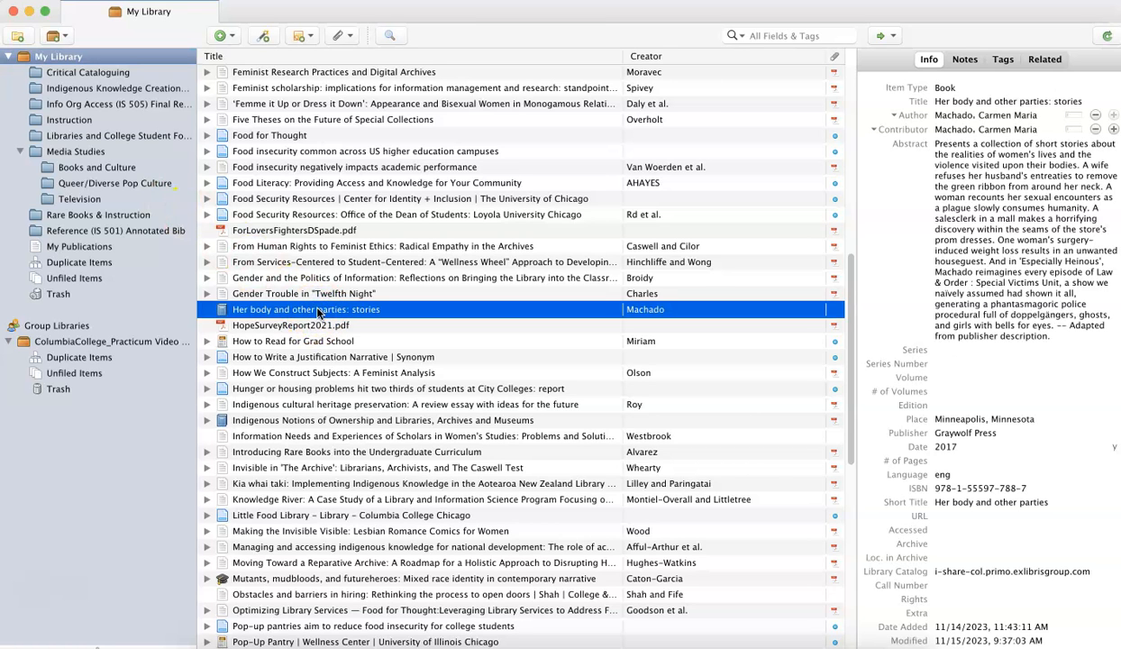
left_click_drag(318, 309, 133, 184)
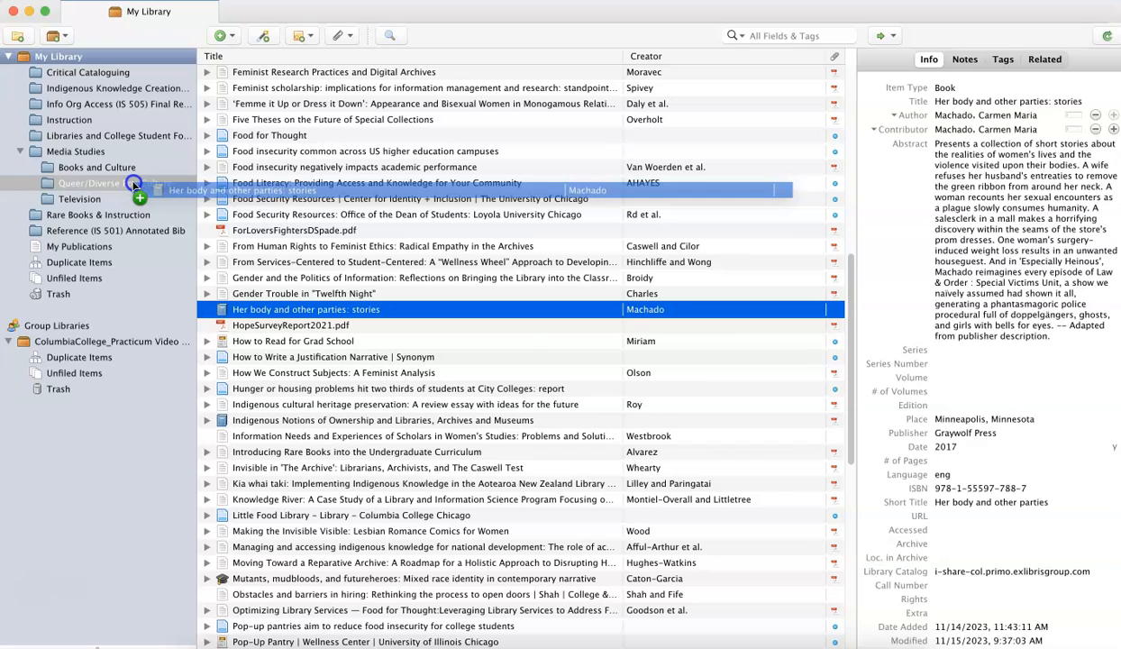
left_click_drag(134, 183, 133, 184)
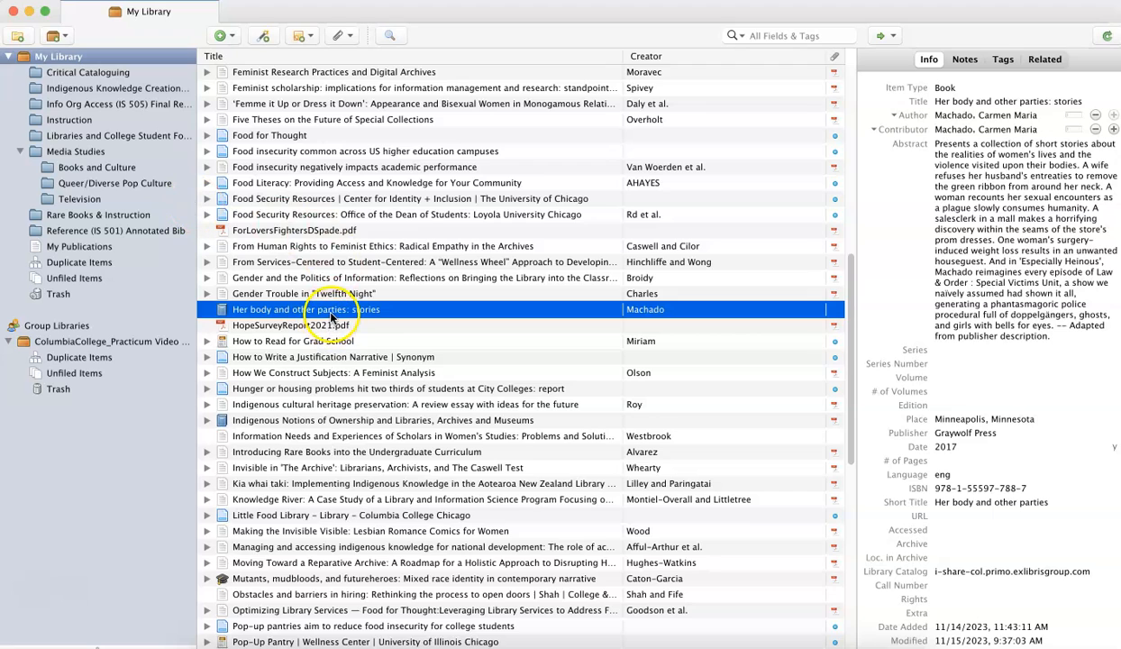
Check both the Queer/Diverse Pop Culture and Books and Culture subcollections for the book "Her body and other parties: stories".
left_click(142, 183)
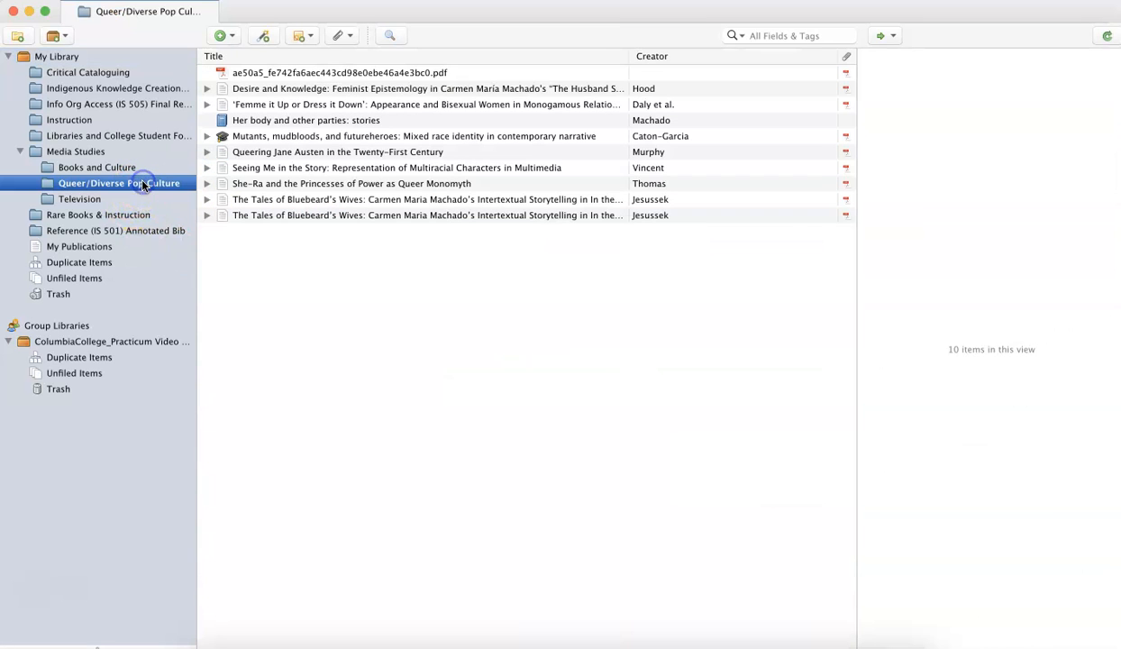
left_click(272, 121)
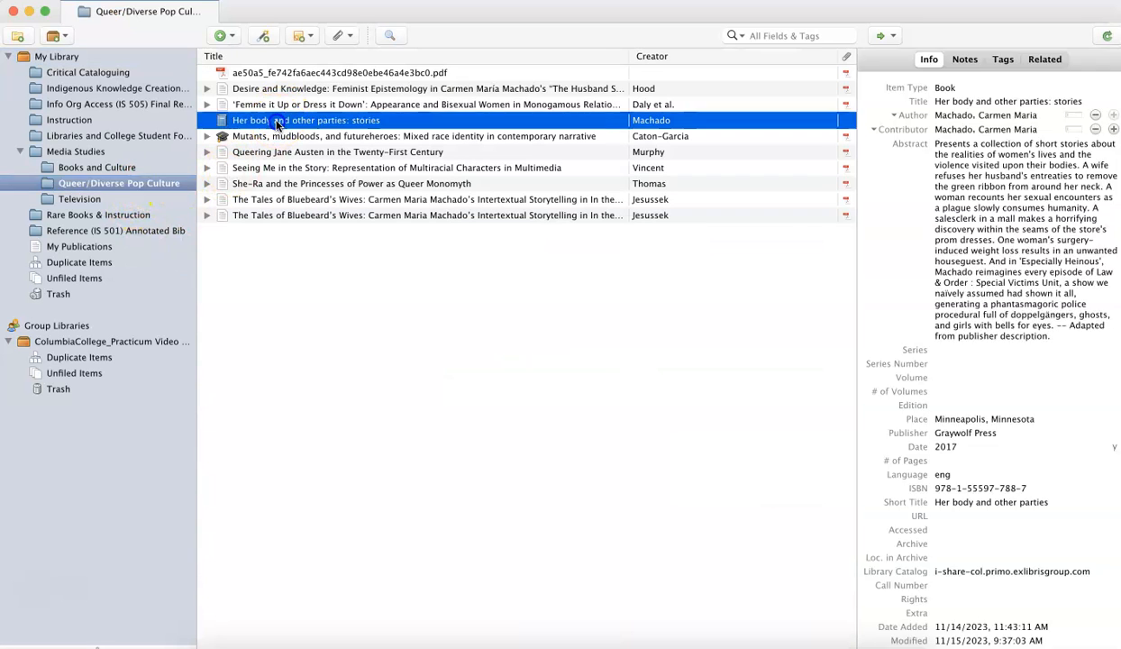
left_click(67, 166)
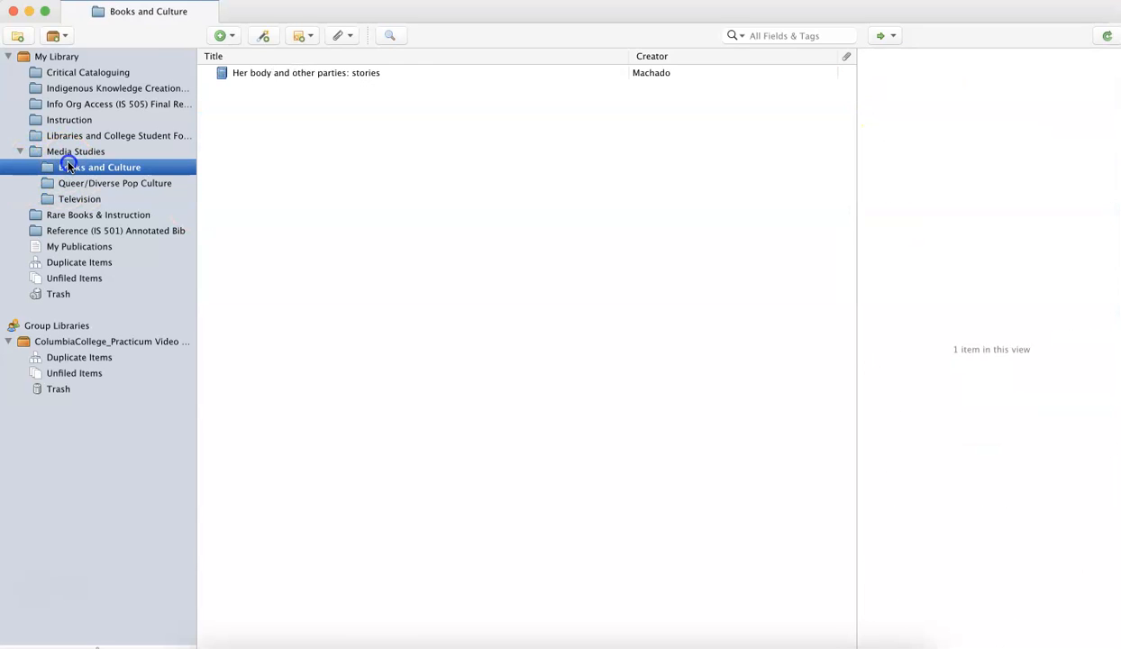
left_click(269, 73)
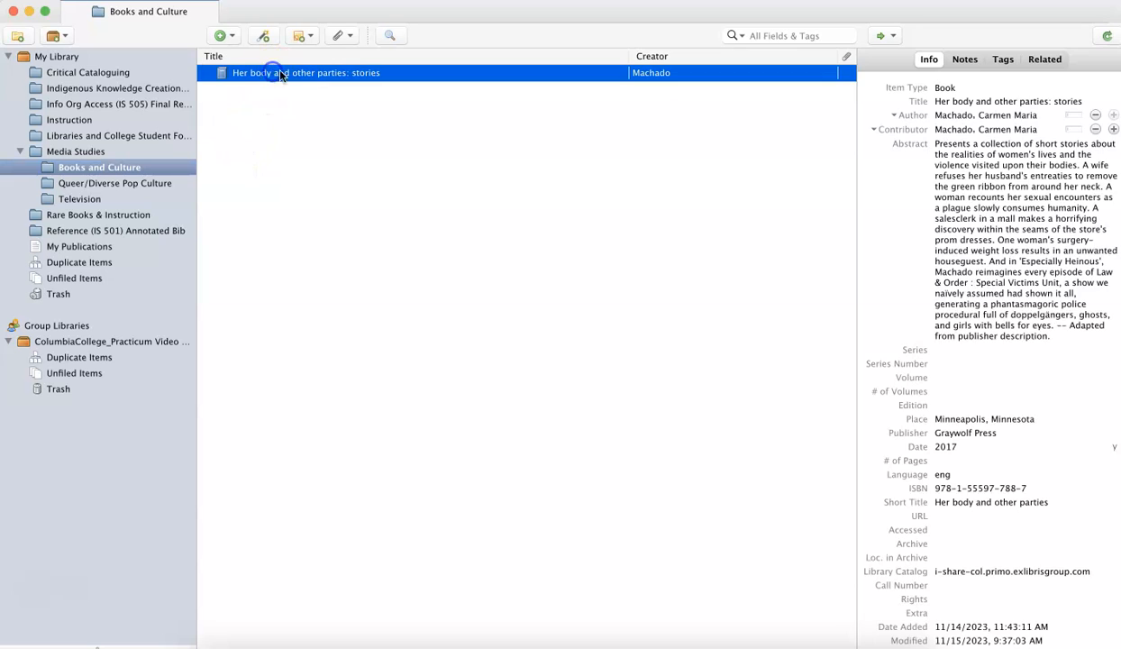